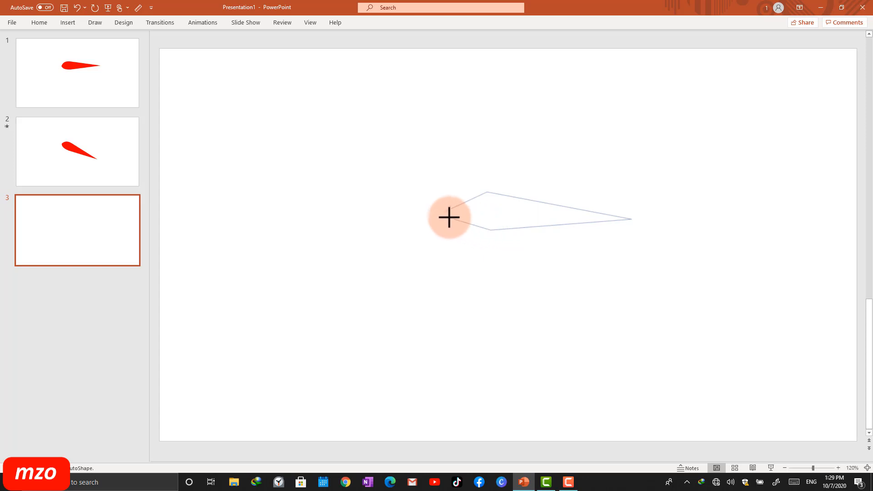
# - Close the four-point freeform on slide 3 and curve both edges outward at its left point by editing its points
pyautogui.click(444, 213)
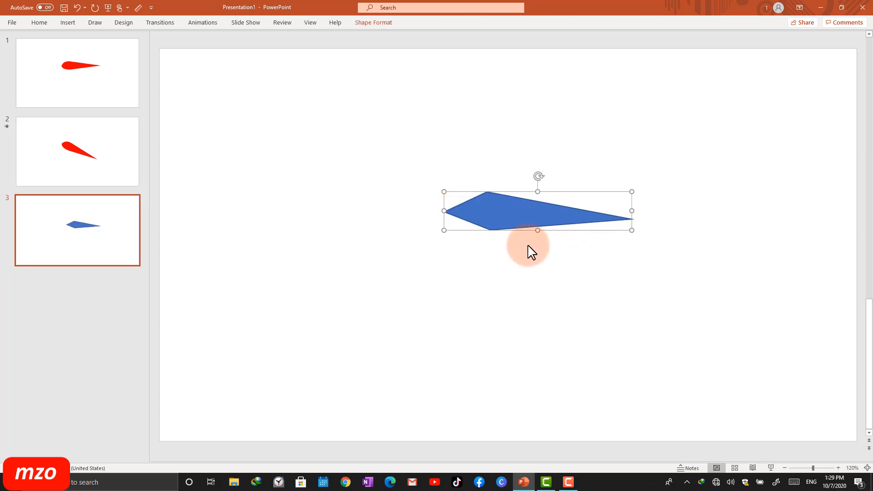
pyautogui.rightClick(498, 217)
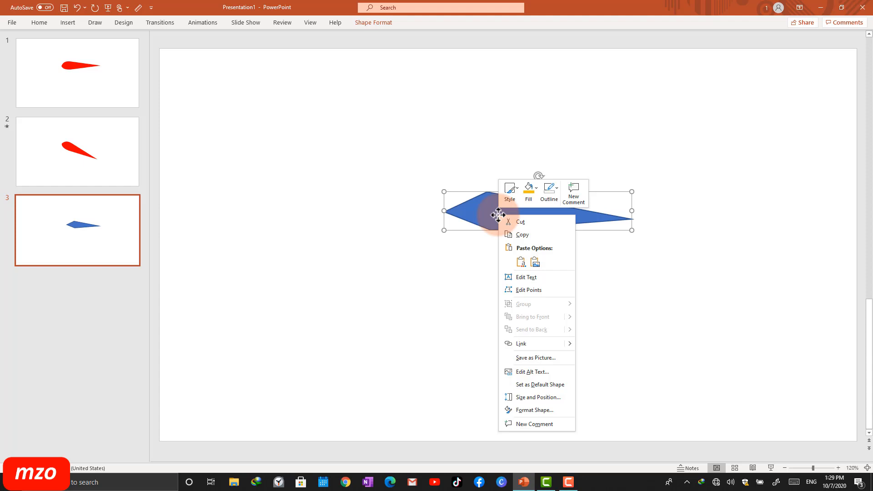
pyautogui.click(519, 289)
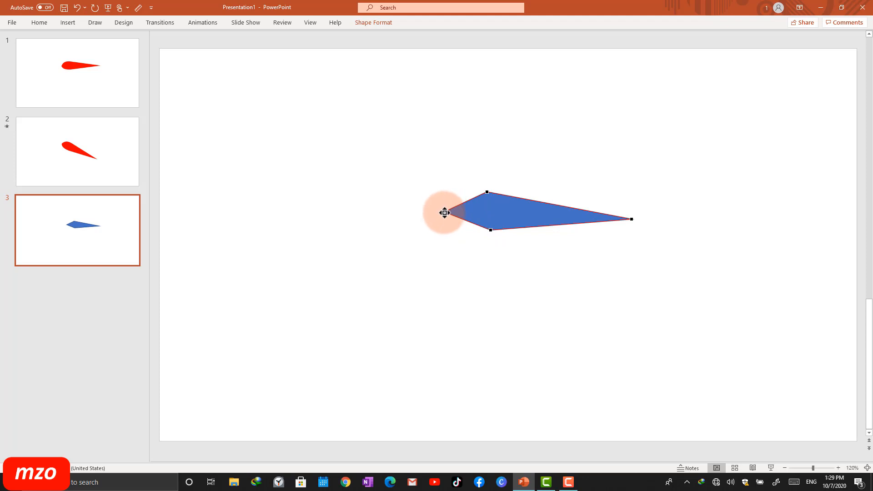
pyautogui.click(820, 468)
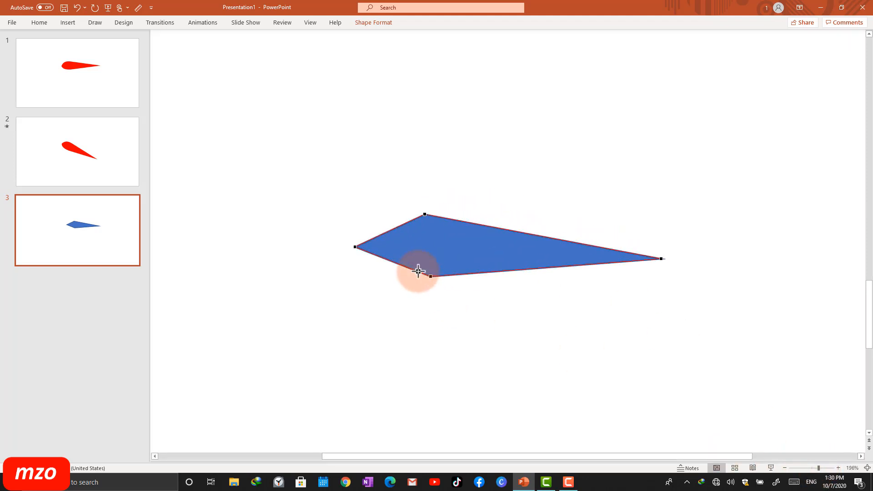
pyautogui.click(355, 247)
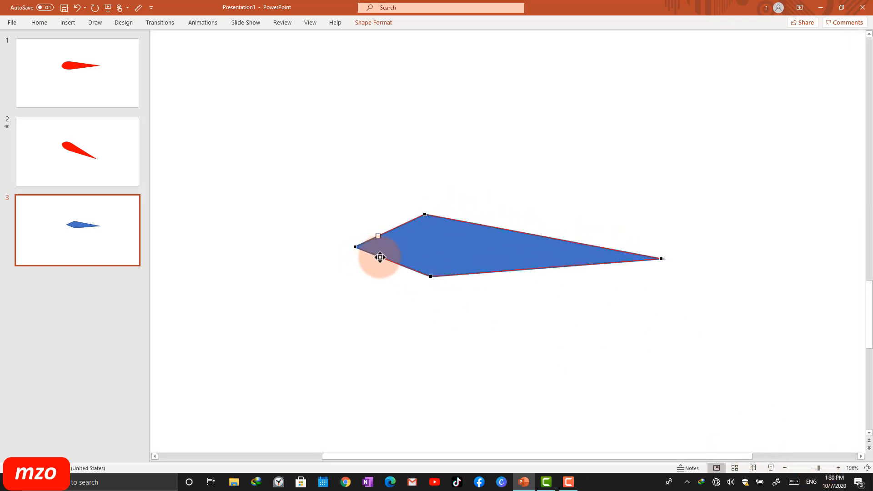
pyautogui.moveTo(379, 256); pyautogui.dragTo(358, 266)
pyautogui.moveTo(378, 236); pyautogui.dragTo(365, 225)
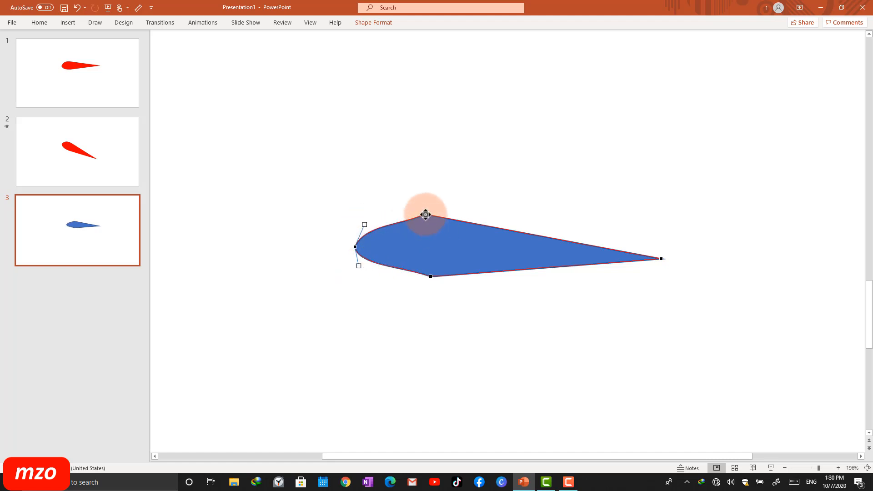
# - Reshape the curves left of the upper and lower points so the shape's left end is smoothly rounded
pyautogui.click(425, 215)
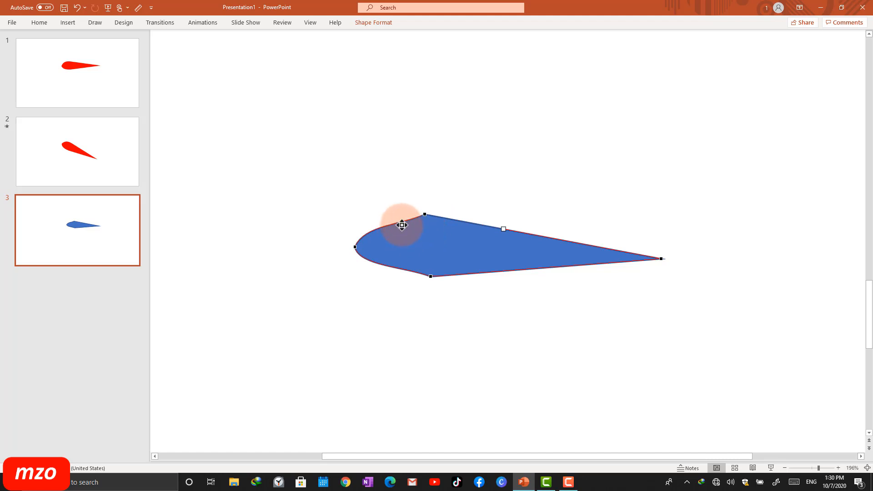
pyautogui.moveTo(395, 215); pyautogui.dragTo(394, 216)
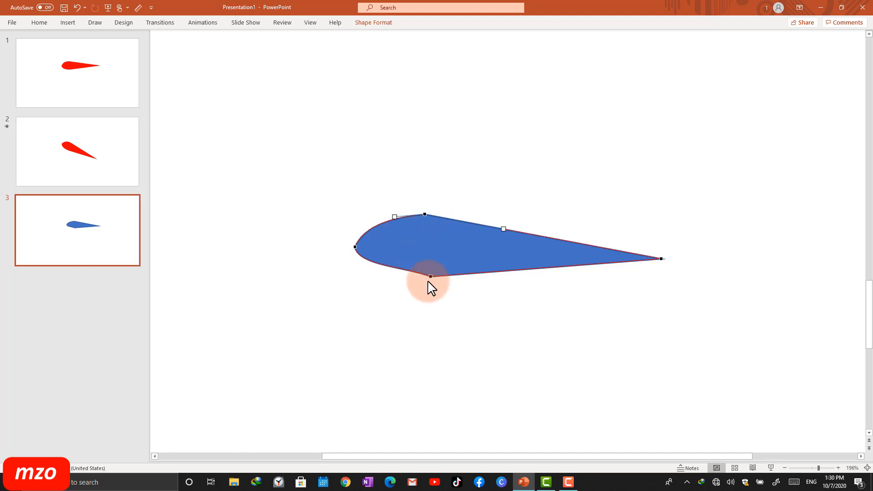
pyautogui.click(431, 276)
pyautogui.moveTo(401, 272); pyautogui.dragTo(398, 275)
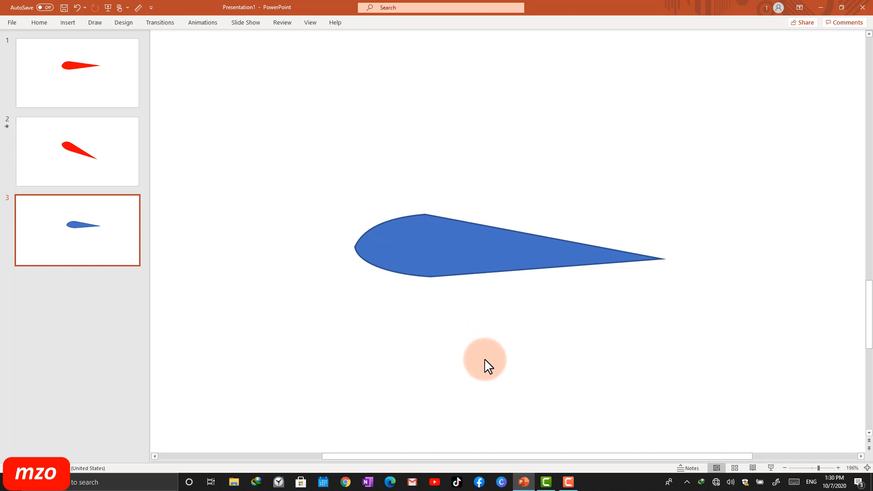
# - Edit the shape's points again and bend the long upper and lower edges slightly outward toward the pointed tip
pyautogui.click(434, 244)
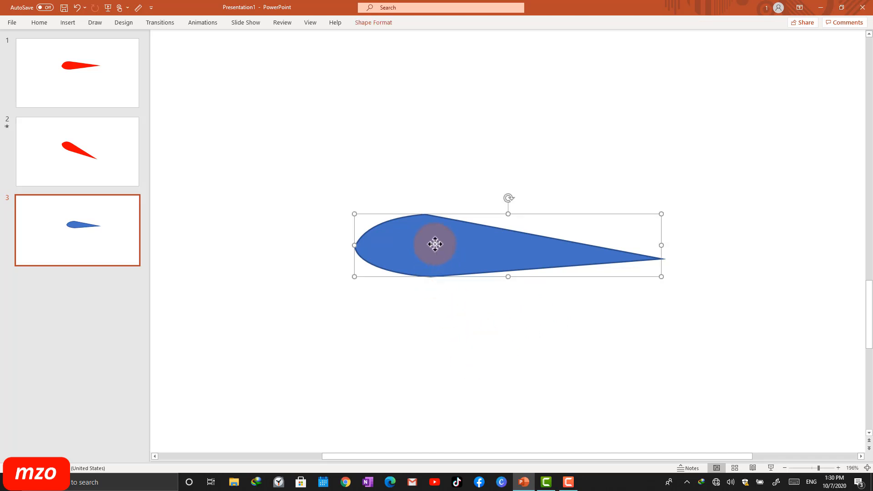
pyautogui.rightClick(437, 238)
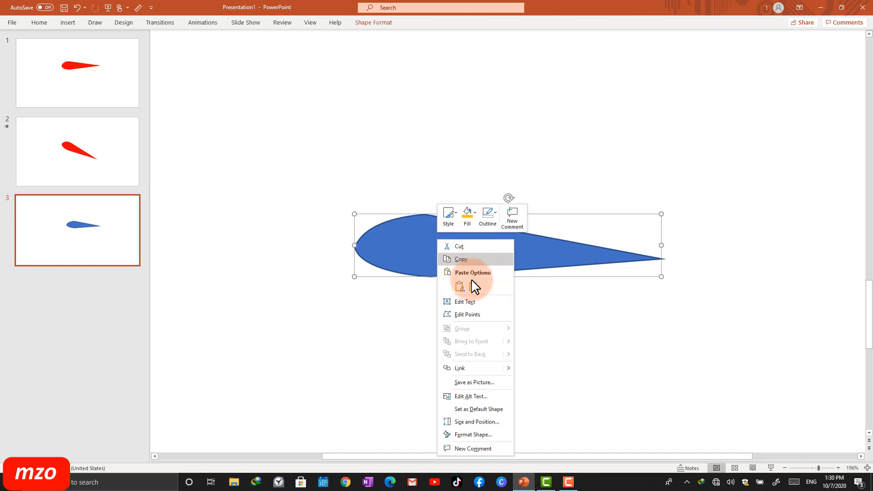
pyautogui.click(468, 315)
pyautogui.click(425, 214)
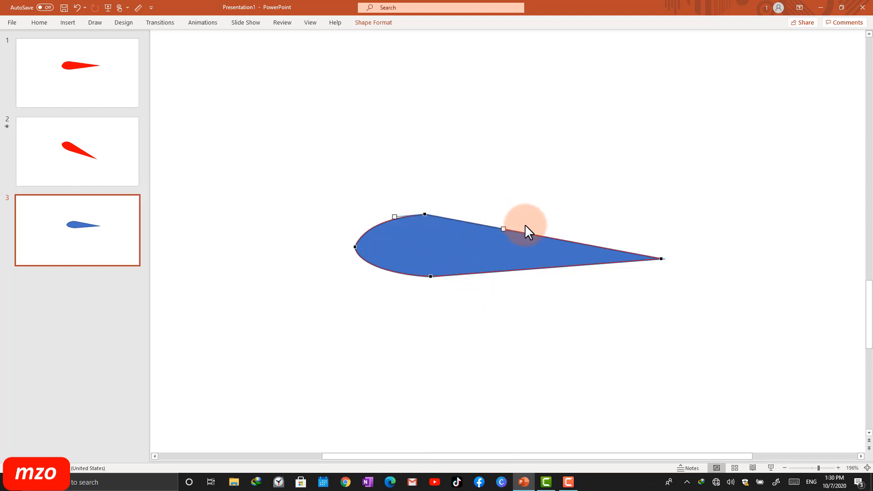
pyautogui.moveTo(499, 226); pyautogui.dragTo(488, 220)
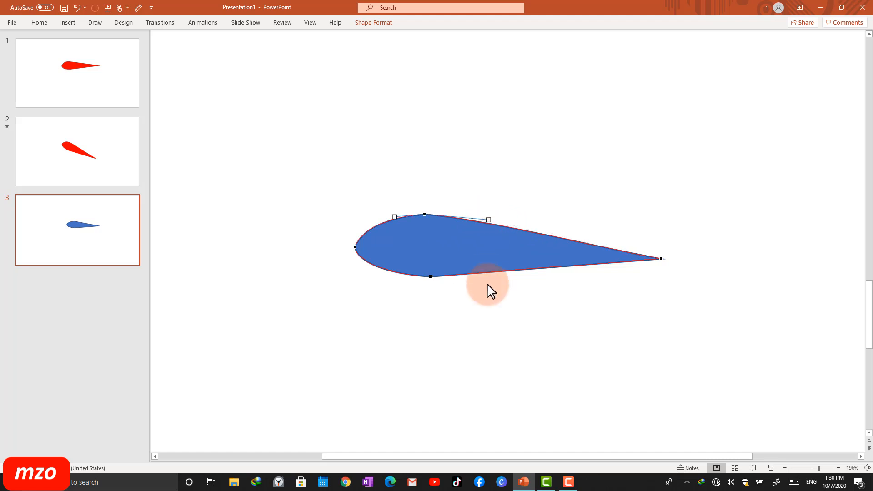
pyautogui.click(431, 277)
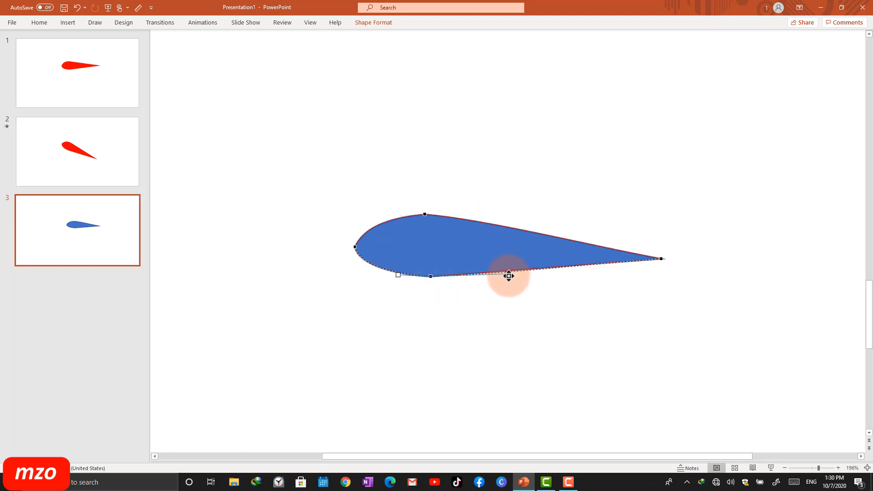
pyautogui.click(585, 316)
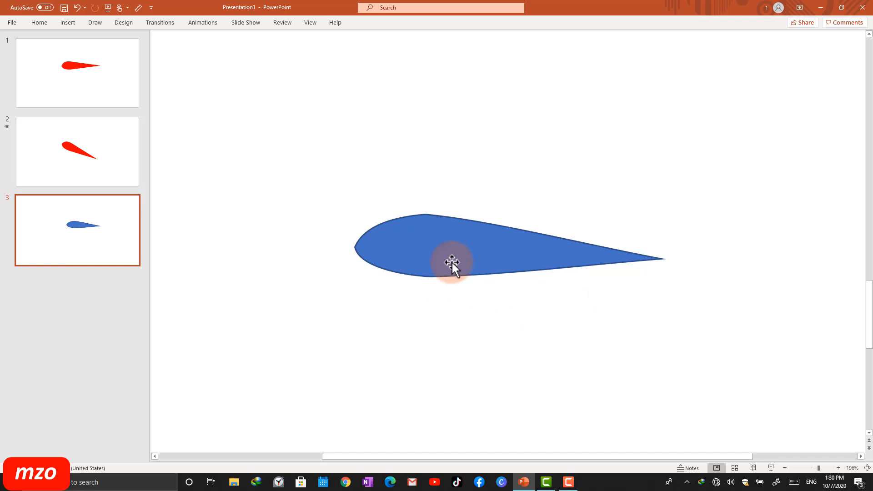
# - Remove the teardrop shape's outline and fill it with standard red
pyautogui.rightClick(433, 249)
pyautogui.click(372, 318)
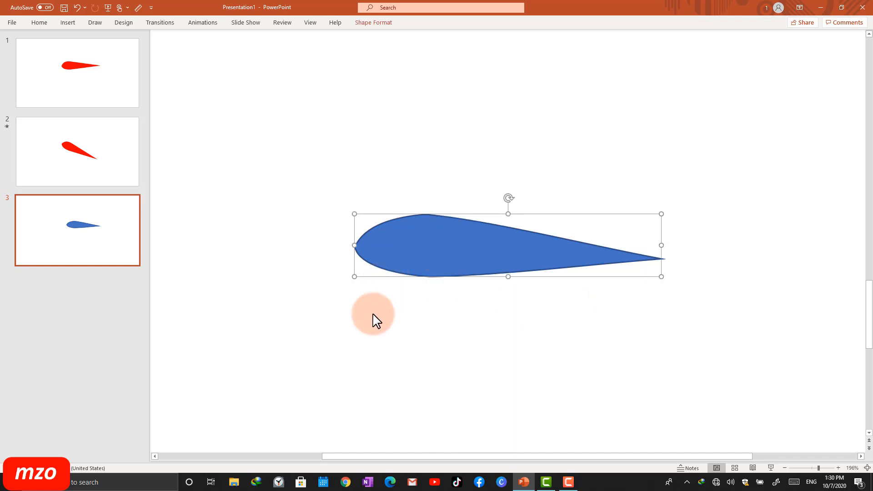
pyautogui.rightClick(423, 252)
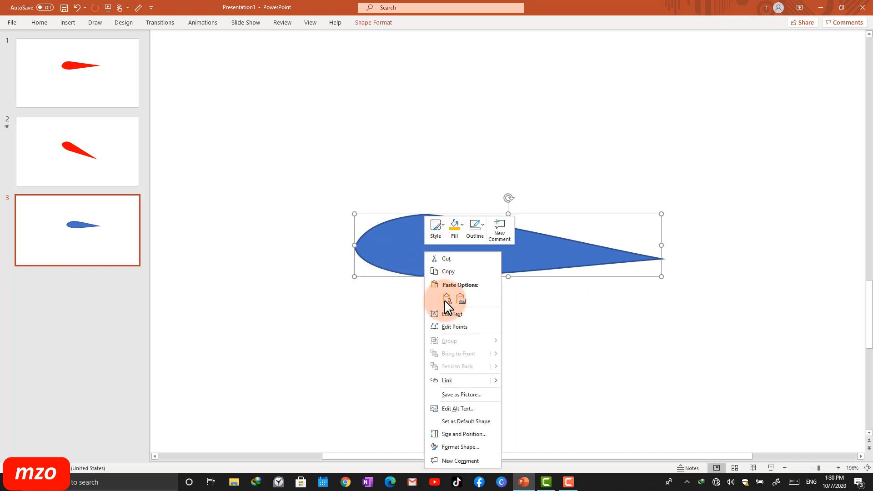
pyautogui.click(472, 229)
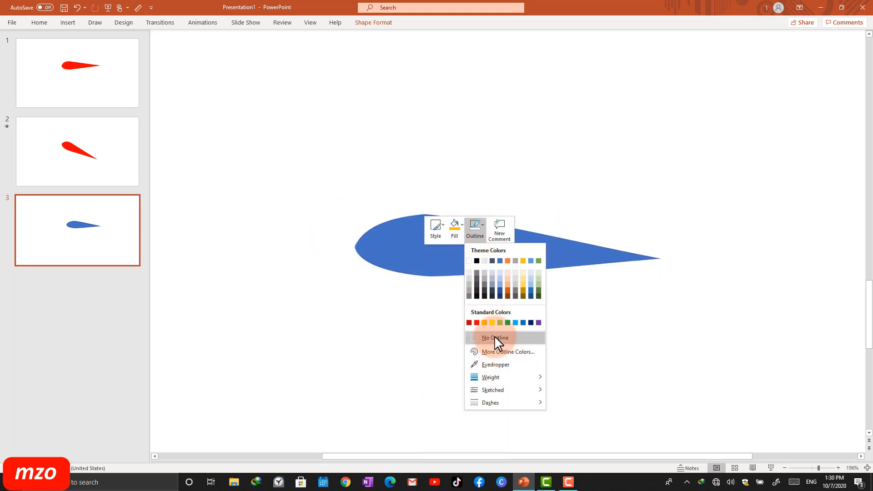
pyautogui.click(495, 337)
pyautogui.click(453, 231)
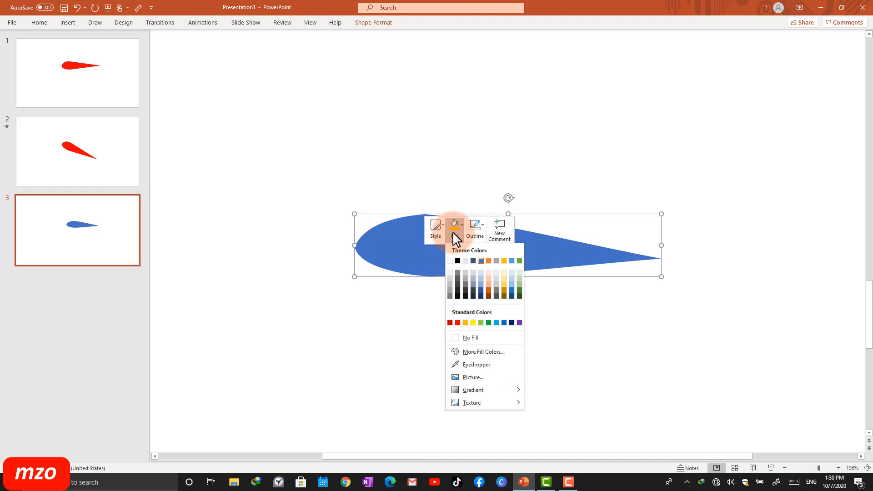
pyautogui.click(457, 323)
pyautogui.click(392, 337)
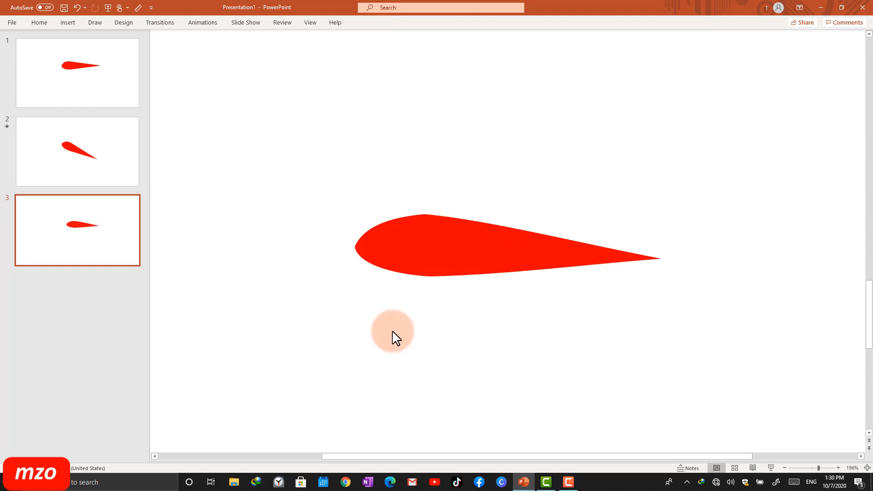
# - Mark the red teardrop's rotation centre with a small oval and test rotating the teardrop around it
pyautogui.click(473, 255)
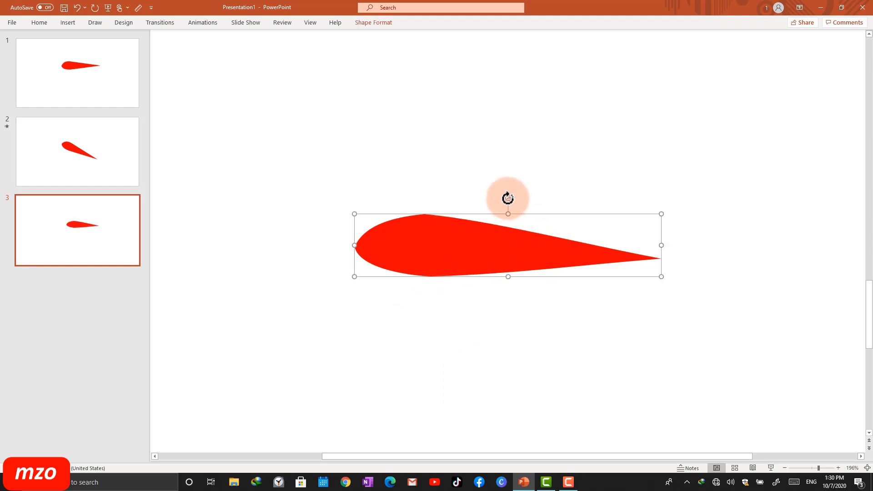
pyautogui.moveTo(507, 197)
pyautogui.mouseDown()
pyautogui.moveTo(477, 186)
pyautogui.moveTo(511, 195)
pyautogui.moveTo(485, 185)
pyautogui.moveTo(515, 219)
pyautogui.moveTo(497, 200)
pyautogui.moveTo(508, 199)
pyautogui.mouseUp()
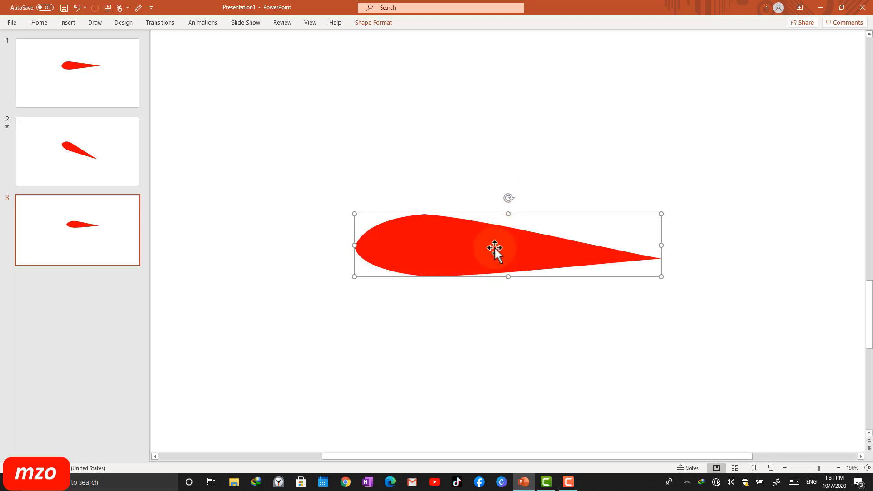
pyautogui.click(39, 24)
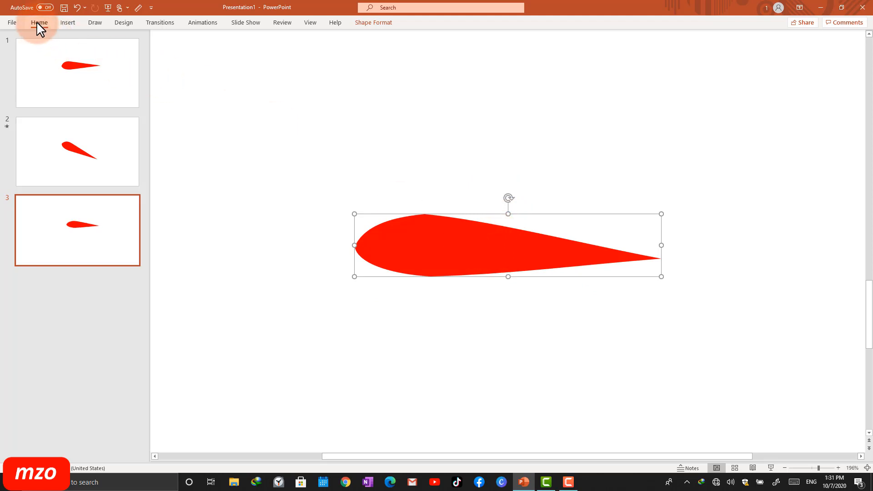
pyautogui.click(462, 36)
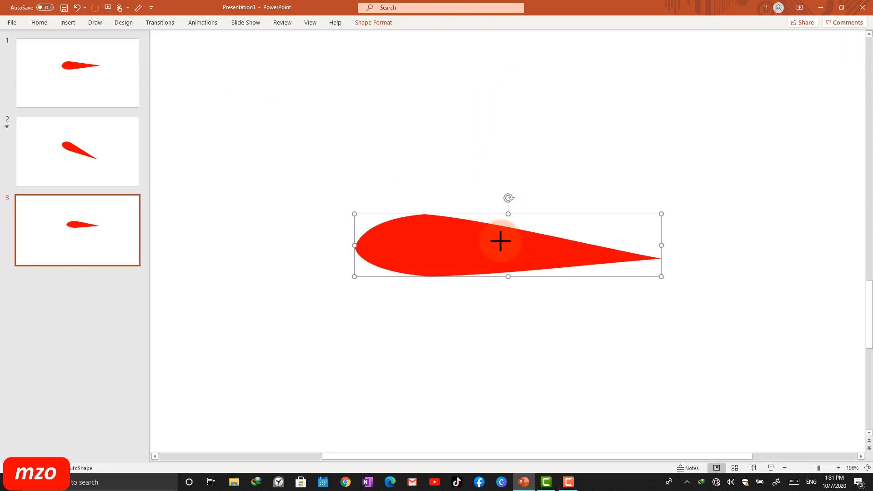
pyautogui.moveTo(510, 255); pyautogui.dragTo(510, 255)
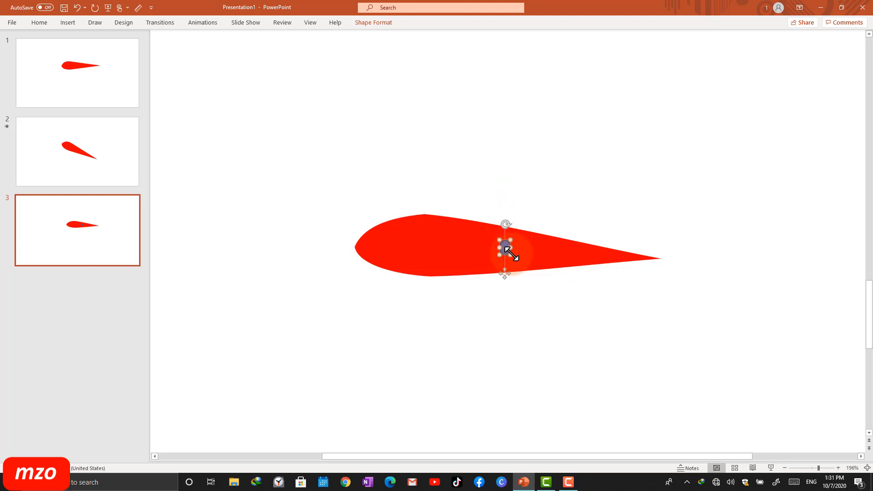
pyautogui.click(532, 232)
pyautogui.moveTo(508, 196)
pyautogui.mouseDown()
pyautogui.moveTo(528, 195)
pyautogui.moveTo(510, 190)
pyautogui.mouseUp()
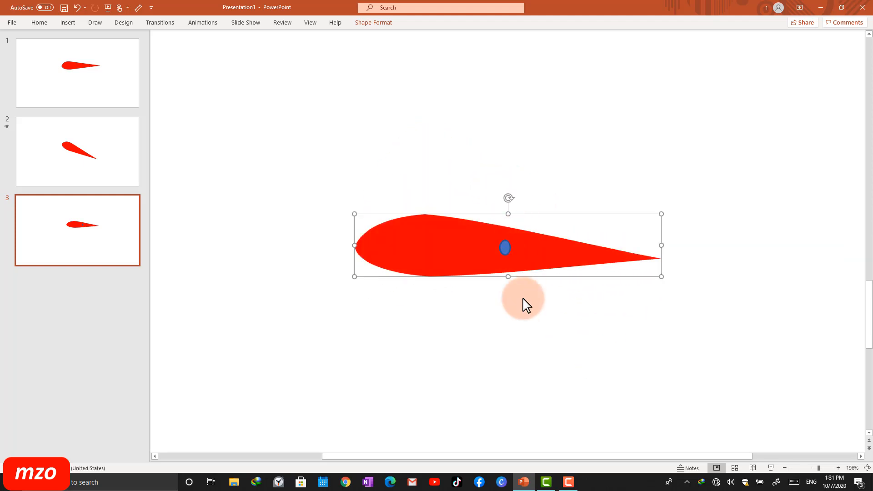
# - Move the small oval from the teardrop's centre into its rounded end
pyautogui.click(522, 304)
pyautogui.click(473, 250)
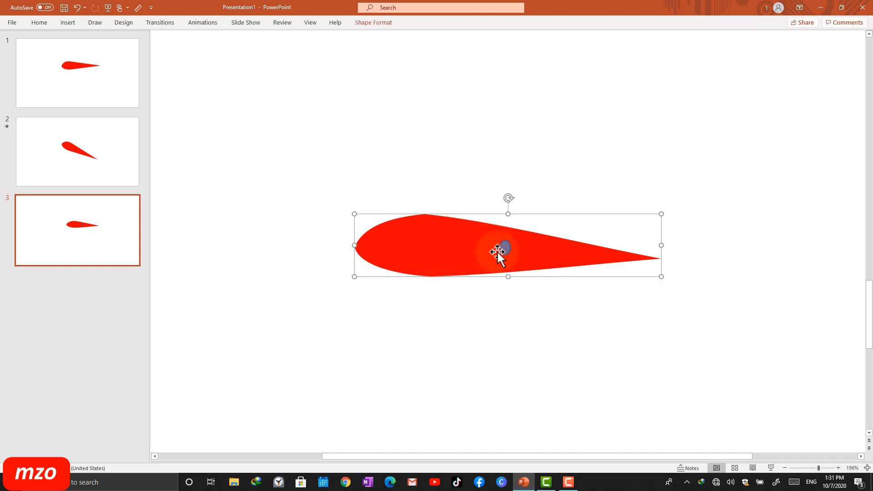
pyautogui.click(506, 249)
pyautogui.moveTo(502, 273); pyautogui.dragTo(387, 271)
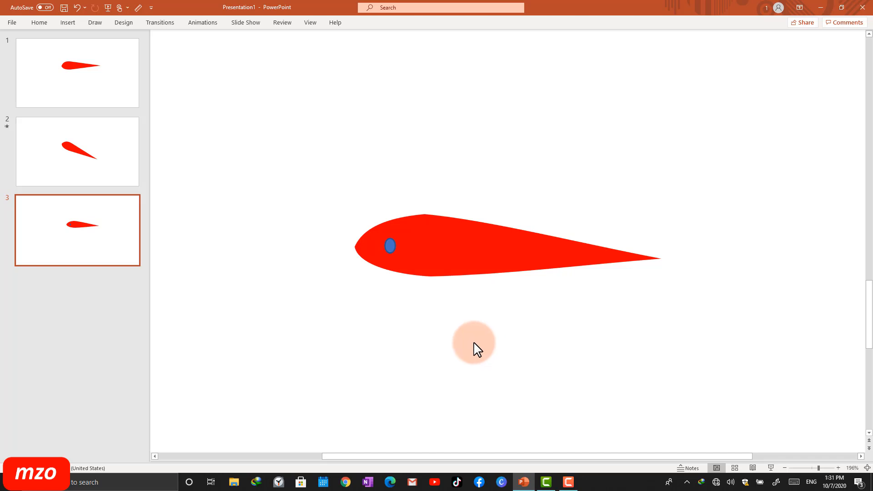
# - Move the red teardrop to the right, clear of the small oval, and delete the oval
pyautogui.moveTo(452, 250); pyautogui.dragTo(568, 249)
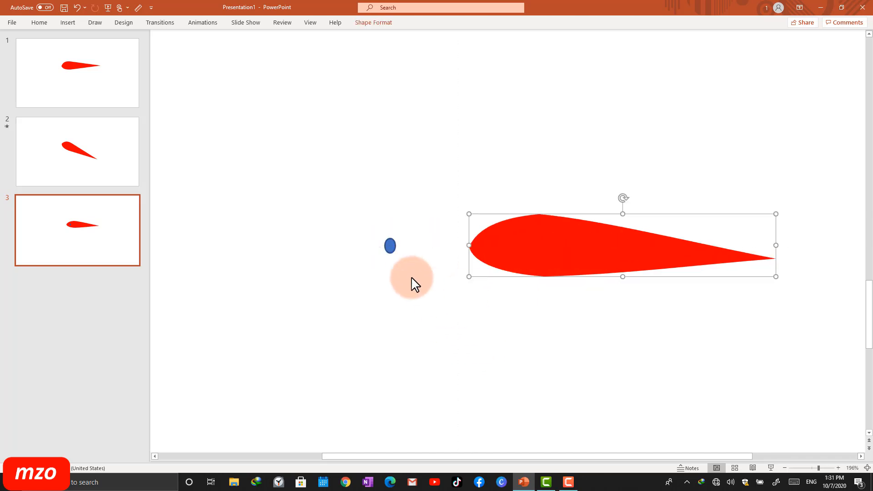
pyautogui.click(390, 246)
pyautogui.hotkey('ctrl', 'z')
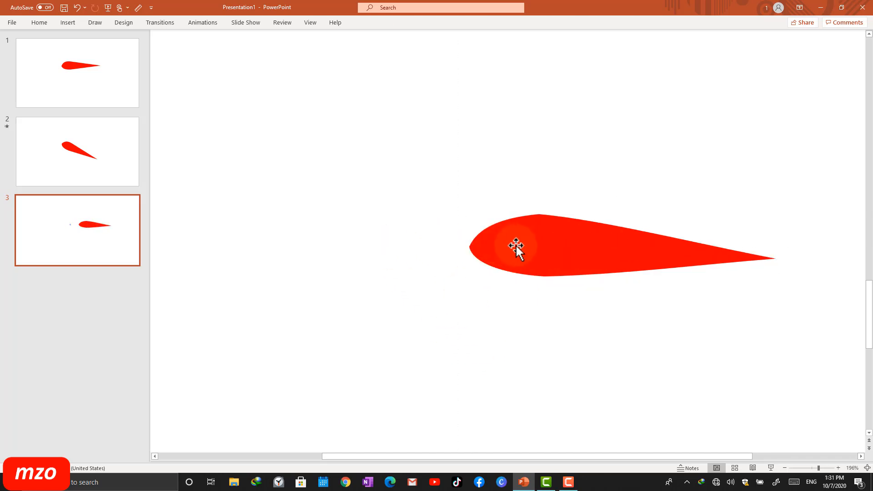
# - Duplicate the red teardrop and place the copy below it, offset to the left
pyautogui.click(536, 249)
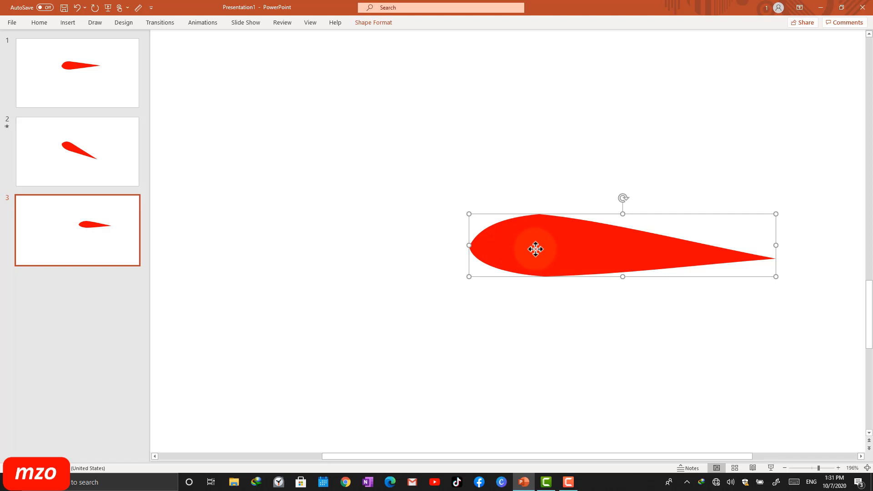
pyautogui.hotkey('ctrl', 'd')
pyautogui.moveTo(549, 259); pyautogui.dragTo(433, 322)
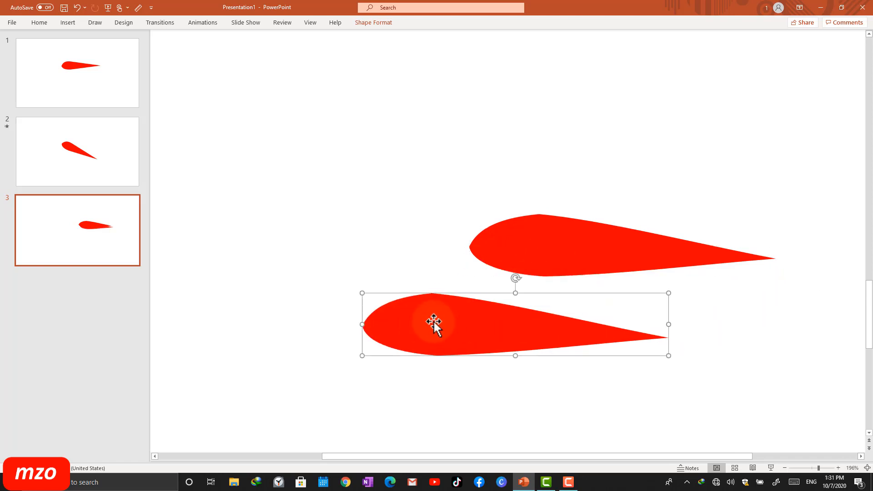
# - Fill the lower teardrop copy with standard orange and rotate it 180 degrees
pyautogui.rightClick(433, 321)
pyautogui.click(463, 343)
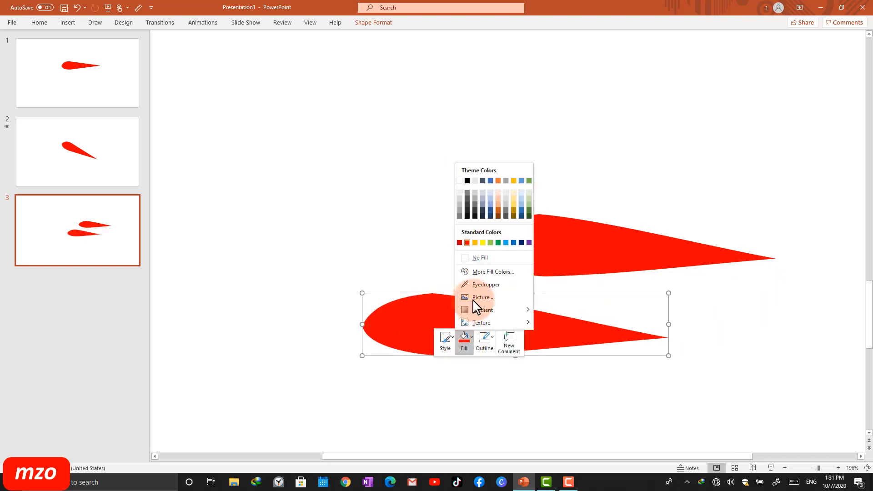
pyautogui.click(474, 242)
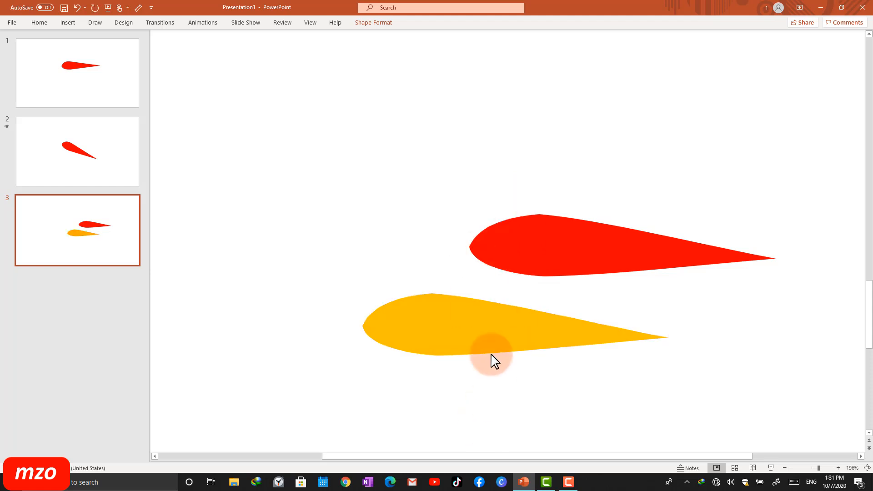
pyautogui.moveTo(515, 277); pyautogui.dragTo(515, 351)
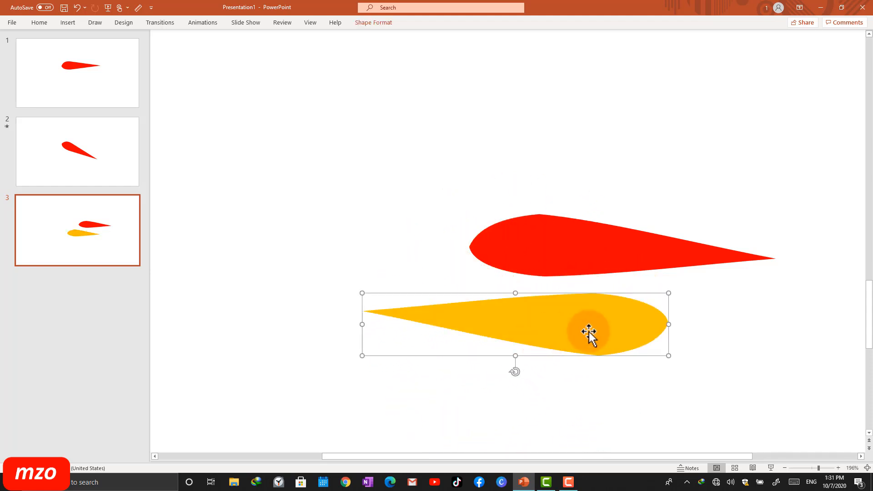
# - Reposition both teardrops end to end, with the orange one's rounded end overlapping the red one's rounded end
pyautogui.moveTo(586, 333); pyautogui.dragTo(395, 266)
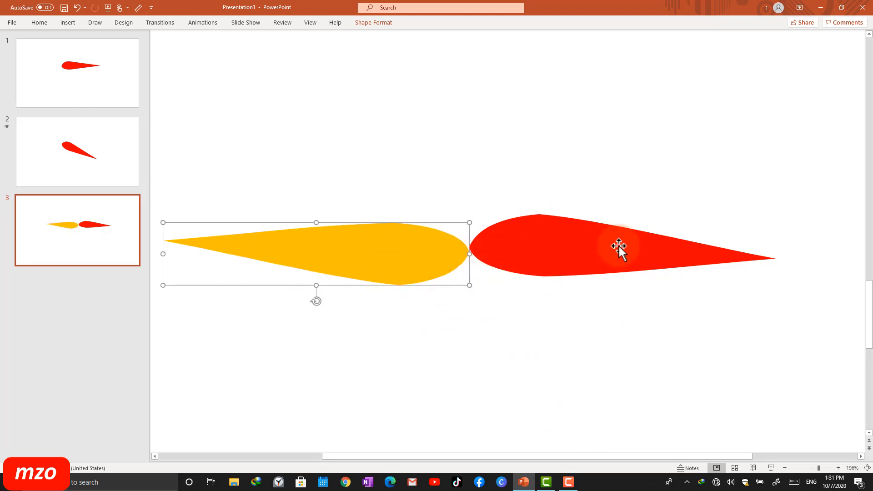
pyautogui.moveTo(620, 247); pyautogui.dragTo(645, 245)
pyautogui.moveTo(416, 269); pyautogui.dragTo(439, 266)
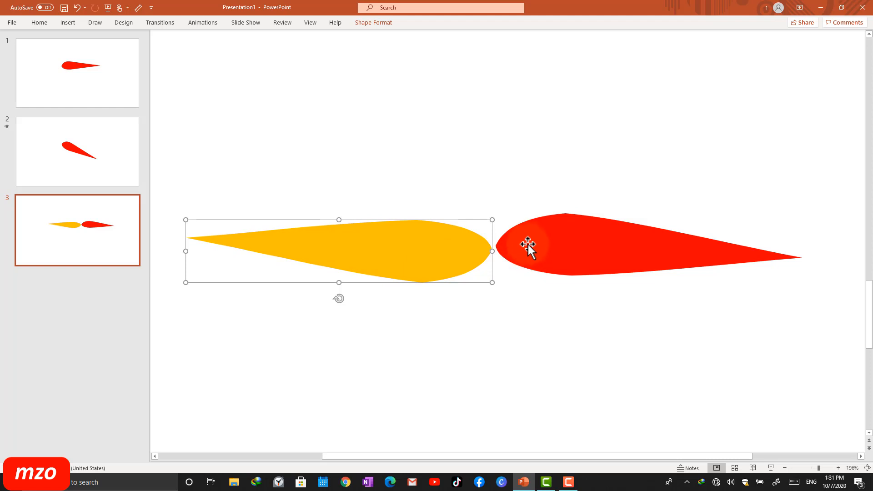
pyautogui.moveTo(437, 257); pyautogui.dragTo(474, 253)
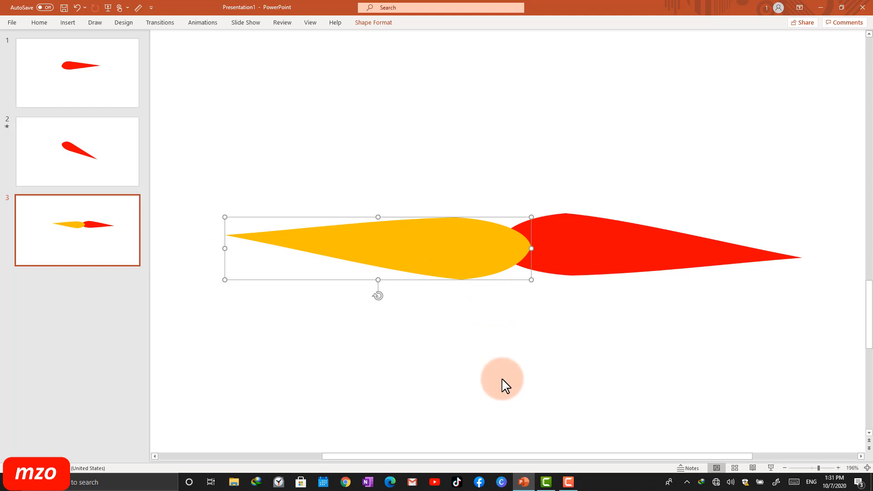
pyautogui.click(539, 291)
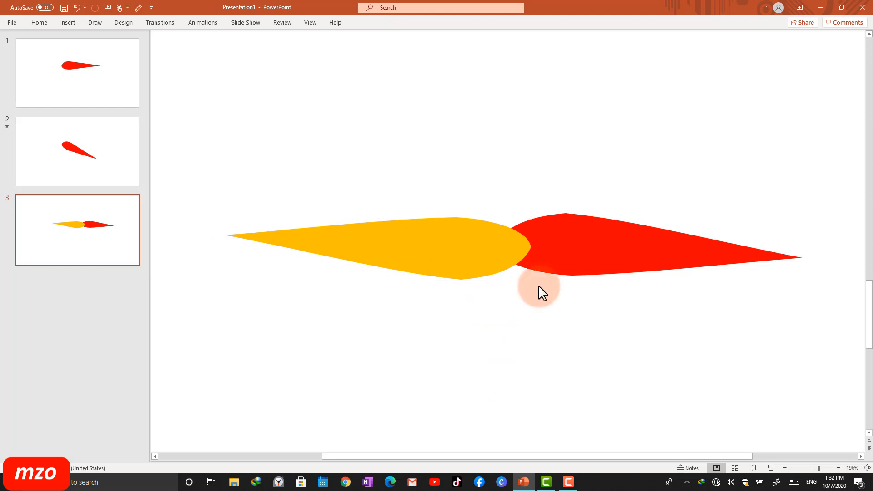
# - Group the orange and red teardrops and rotate the group about 3 degrees counterclockwise
pyautogui.click(478, 239)
pyautogui.keyDown('shift'); pyautogui.click(610, 250); pyautogui.keyUp('shift')
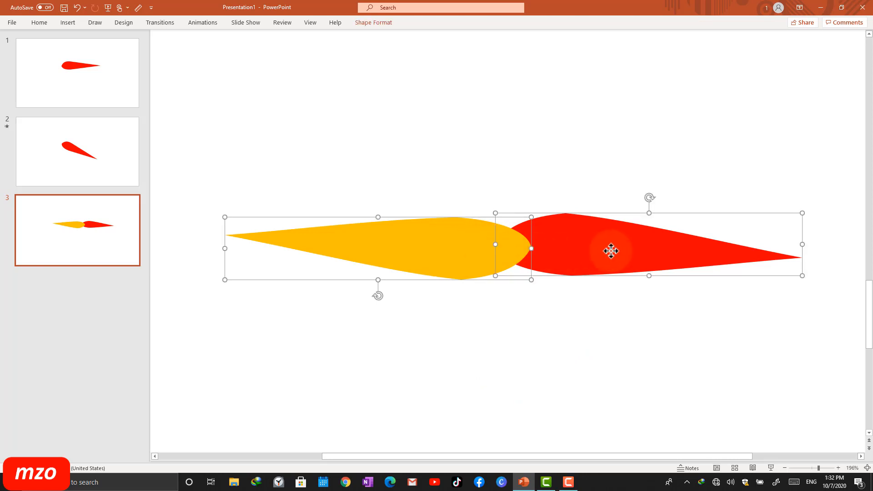
pyautogui.hotkey('ctrl', 'g')
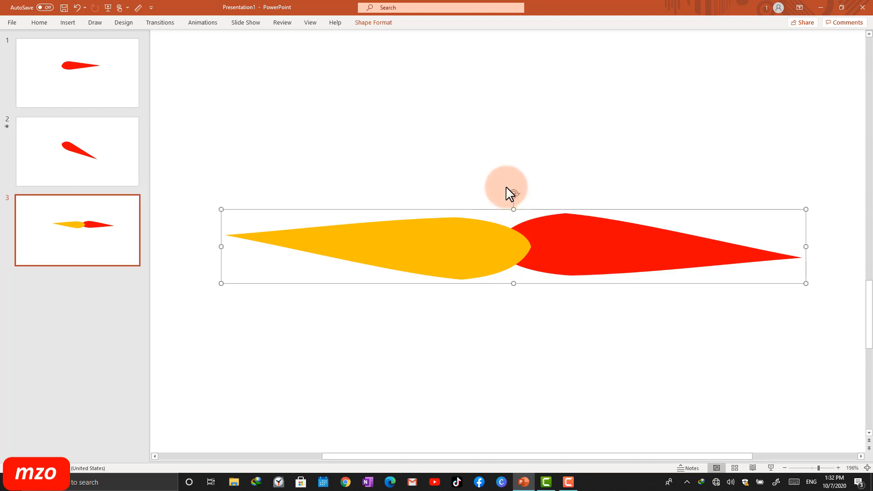
pyautogui.moveTo(516, 194); pyautogui.dragTo(510, 186)
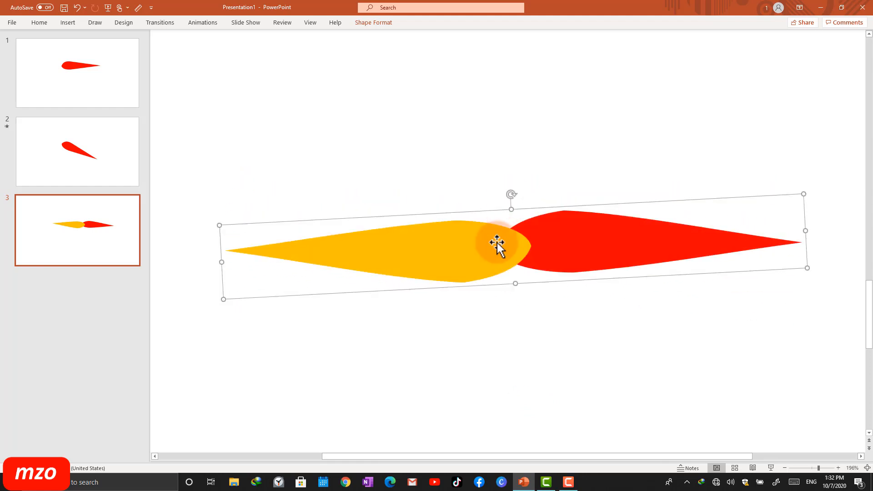
# - Make the orange teardrop in the group invisible by setting its fill transparency to 100%
pyautogui.click(424, 251)
pyautogui.rightClick(425, 252)
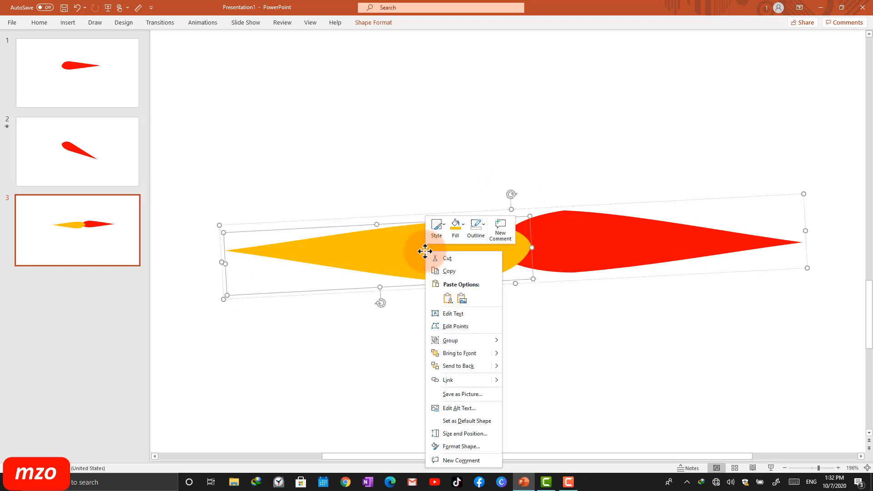
pyautogui.click(459, 433)
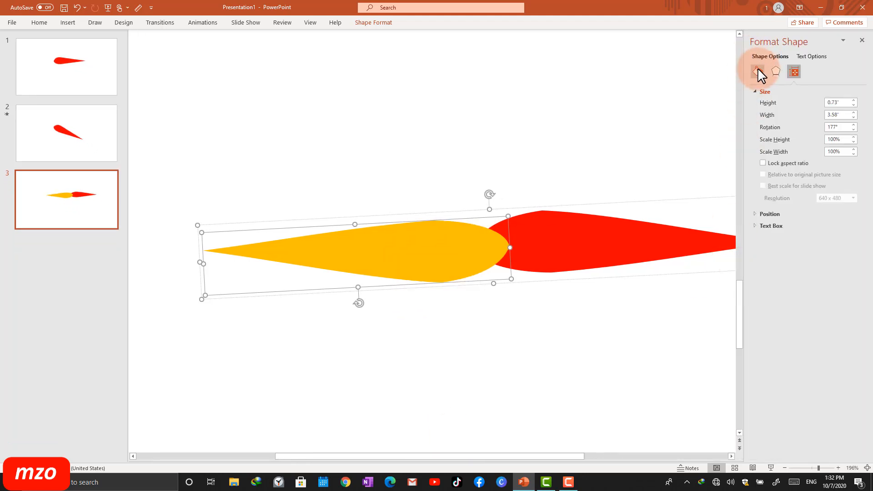
pyautogui.click(757, 70)
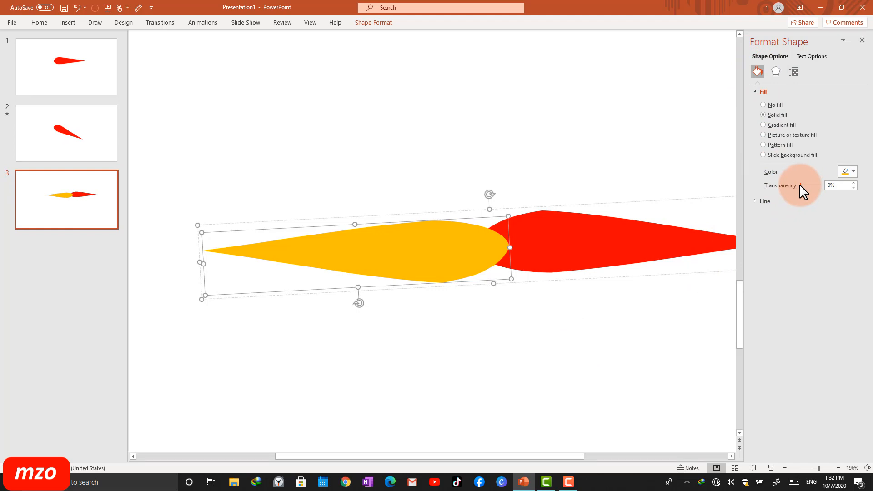
pyautogui.moveTo(799, 185); pyautogui.dragTo(837, 187)
pyautogui.click(555, 342)
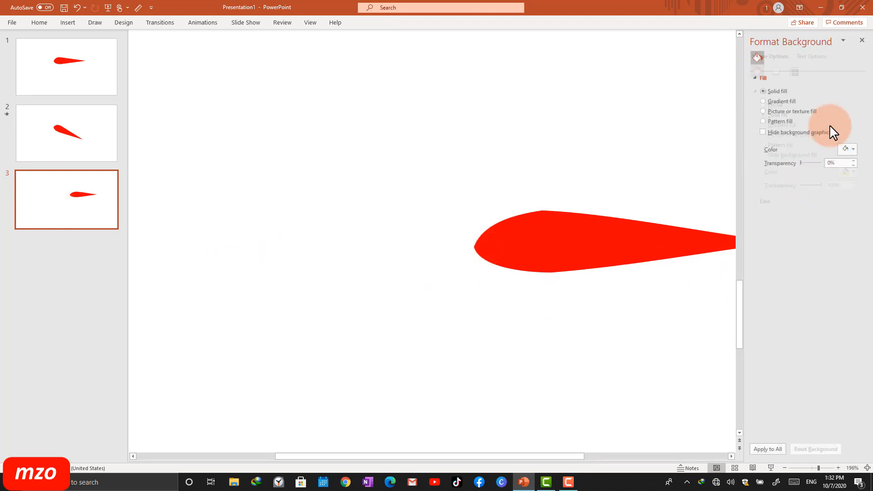
pyautogui.click(861, 40)
# - Rotate the teardrop group slightly further counterclockwise so the red tip points a little upward
pyautogui.click(604, 249)
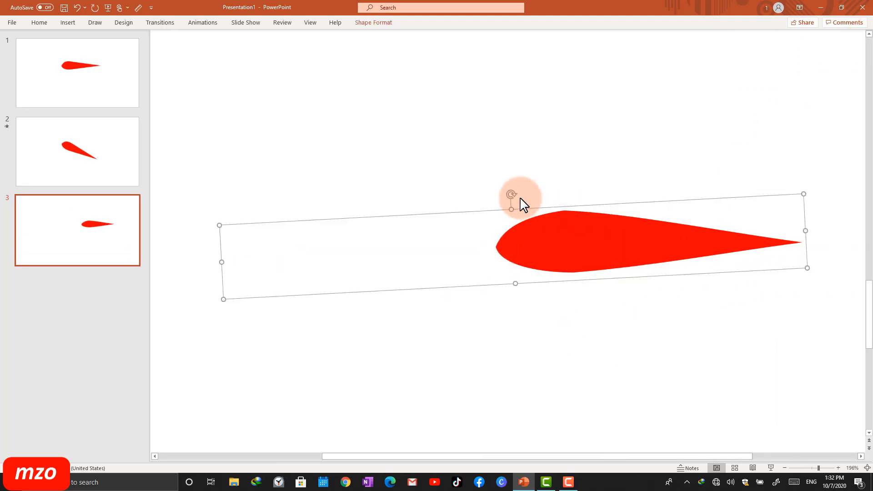
pyautogui.moveTo(510, 189)
pyautogui.mouseDown()
pyautogui.moveTo(526, 192)
pyautogui.moveTo(495, 168)
pyautogui.moveTo(515, 179)
pyautogui.moveTo(508, 174)
pyautogui.mouseUp()
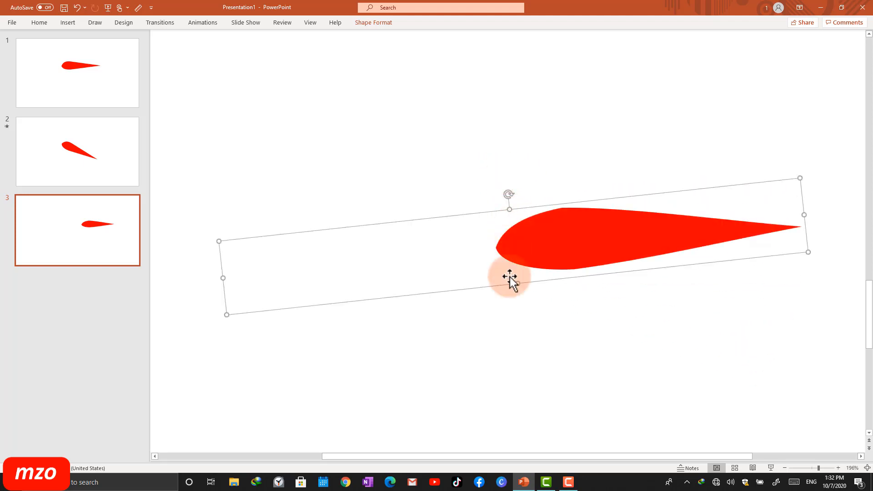
pyautogui.click(516, 350)
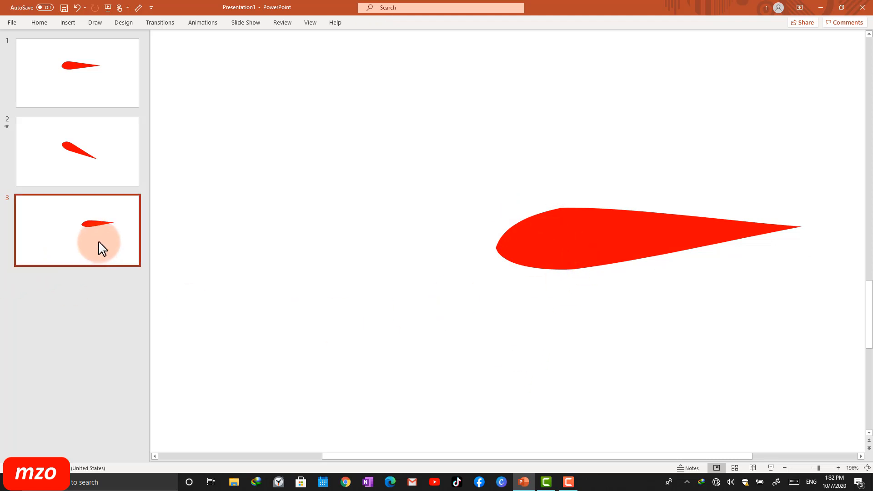
# - Duplicate slide 3 and rotate the teardrop group on the copy clockwise until the red tip points down to the right
pyautogui.rightClick(74, 238)
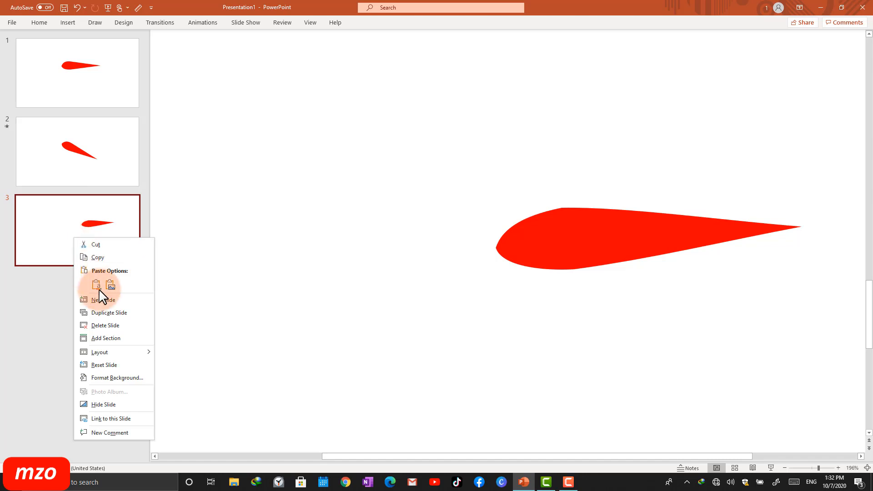
pyautogui.click(103, 312)
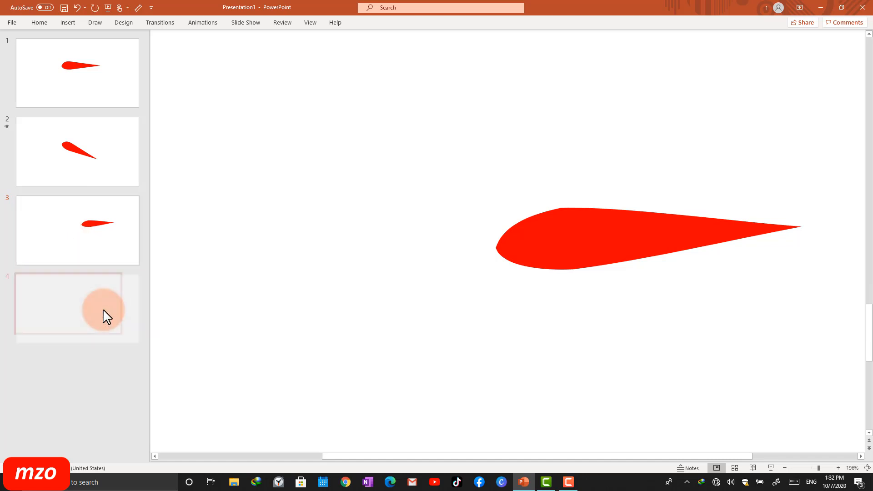
pyautogui.click(585, 250)
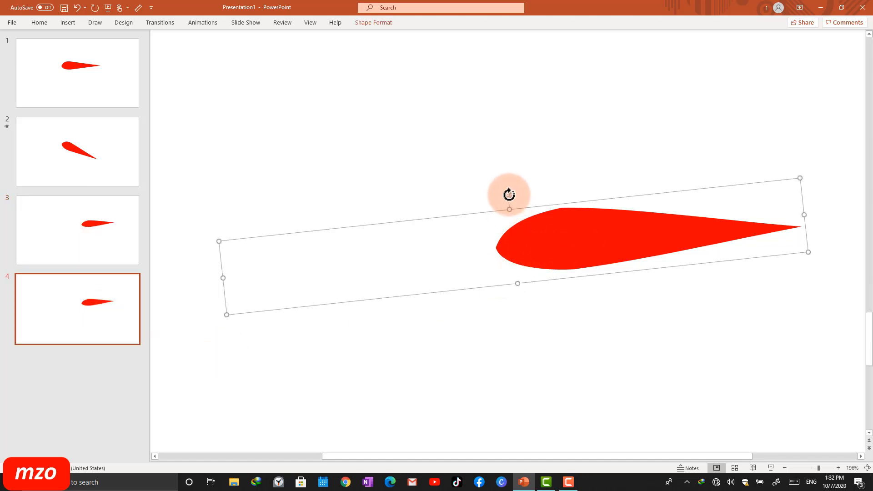
pyautogui.moveTo(508, 195); pyautogui.dragTo(532, 194)
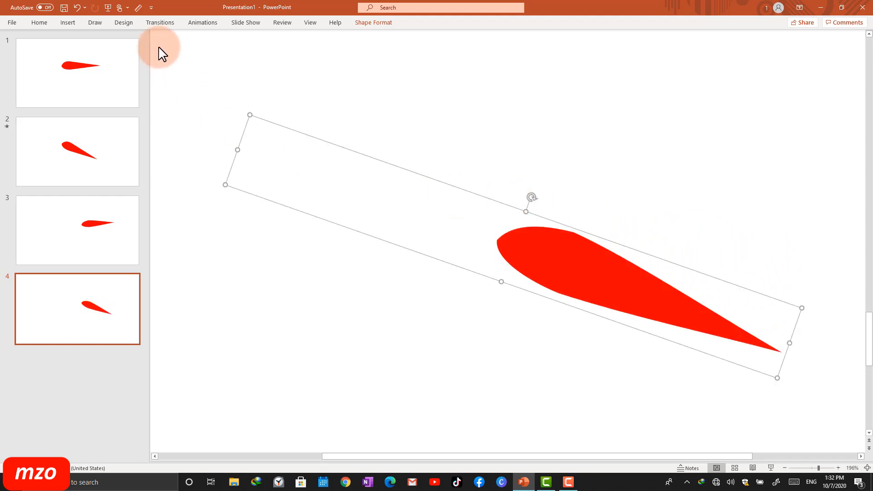
# - Apply the Morph transition to slide 4
pyautogui.click(159, 26)
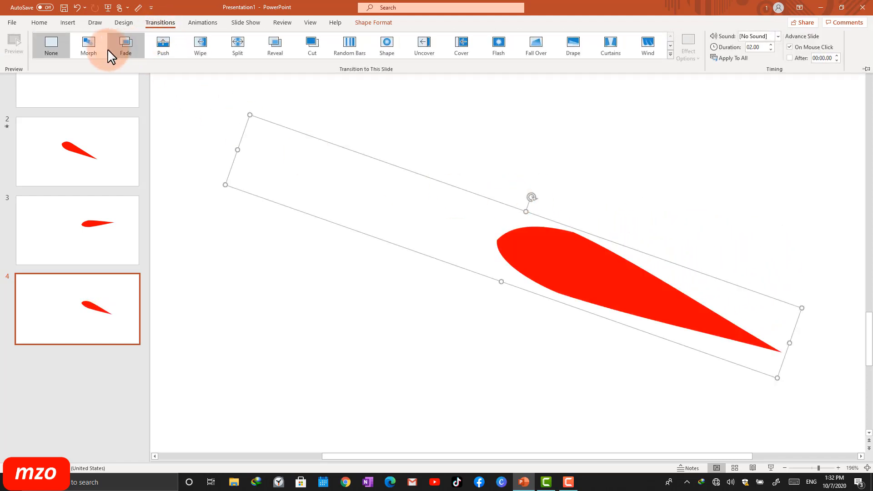
pyautogui.click(88, 48)
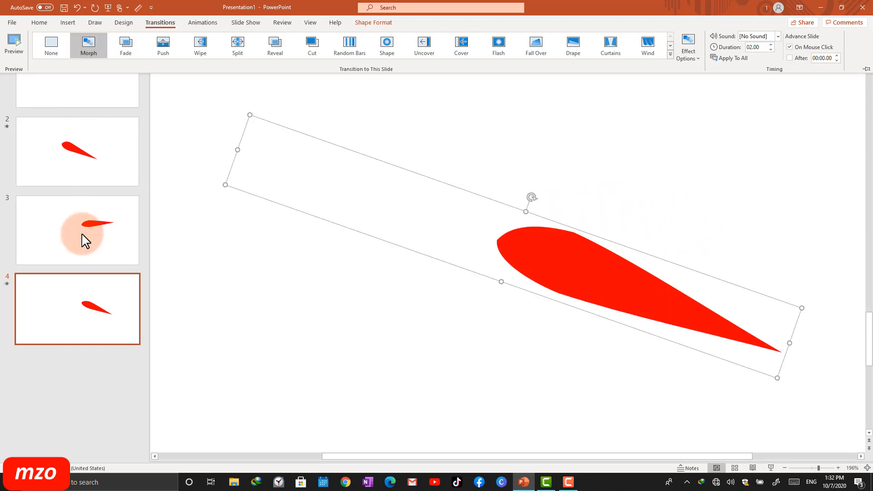
# - Play the slide show from slide 3 and advance to slide 4 to check the teardrop's rotation
pyautogui.click(97, 270)
pyautogui.click(102, 245)
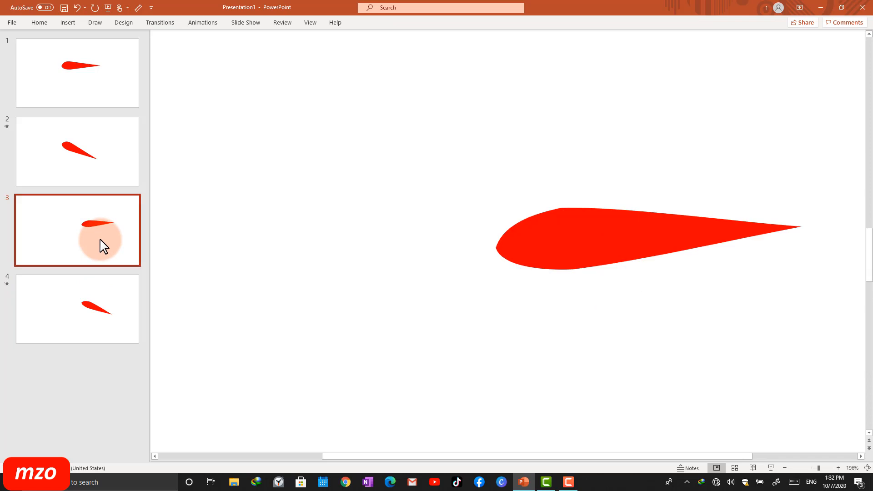
pyautogui.hotkey('shift', 'F5')
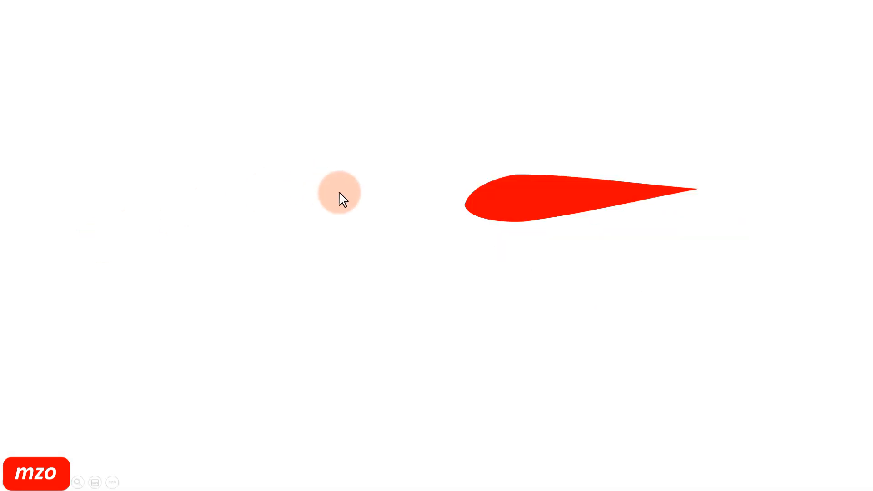
pyautogui.click(339, 193)
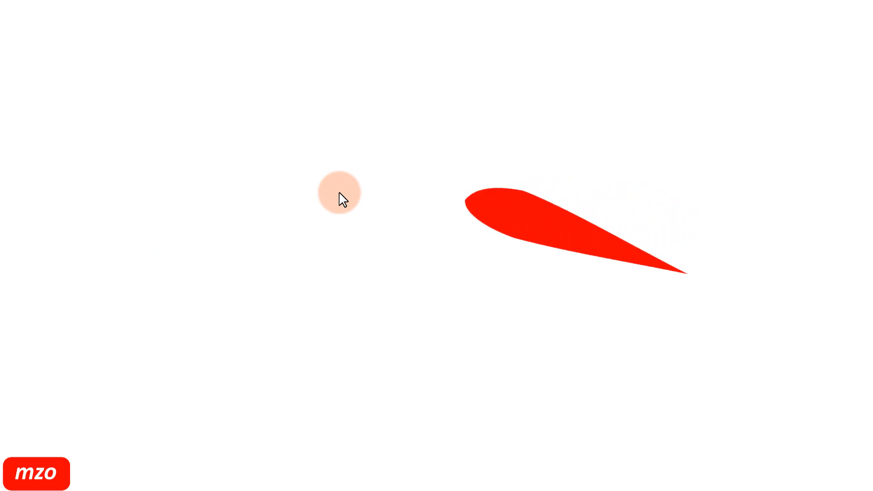